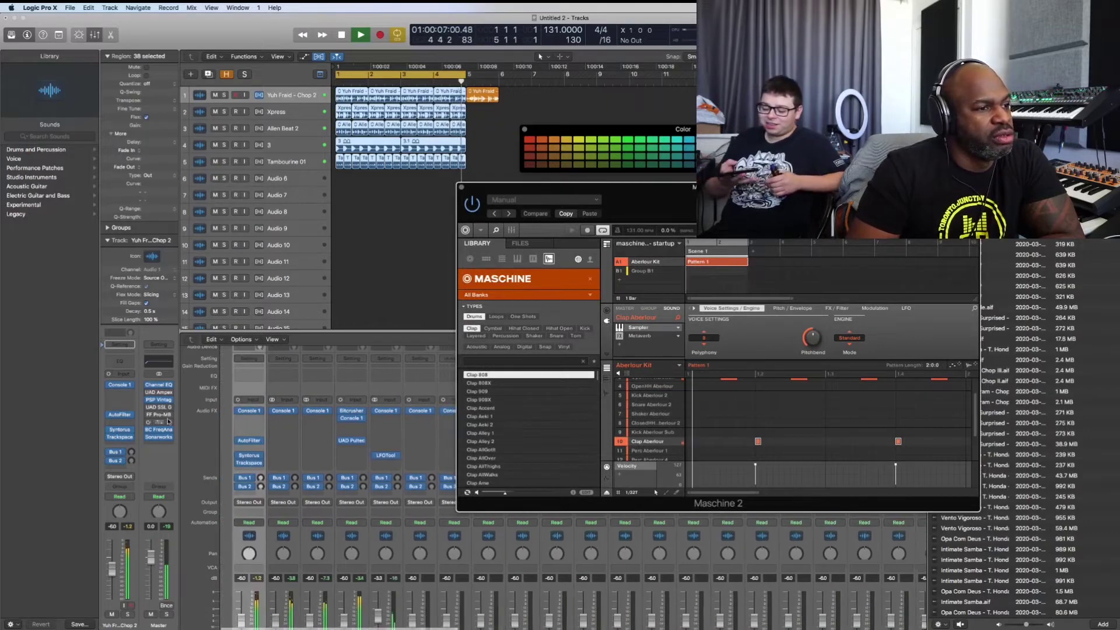
# Open the AutoFilter on the Yuh Fraid - Chop 2 channel and lower its filter cutoff to 33%
pyautogui.click(236, 441)
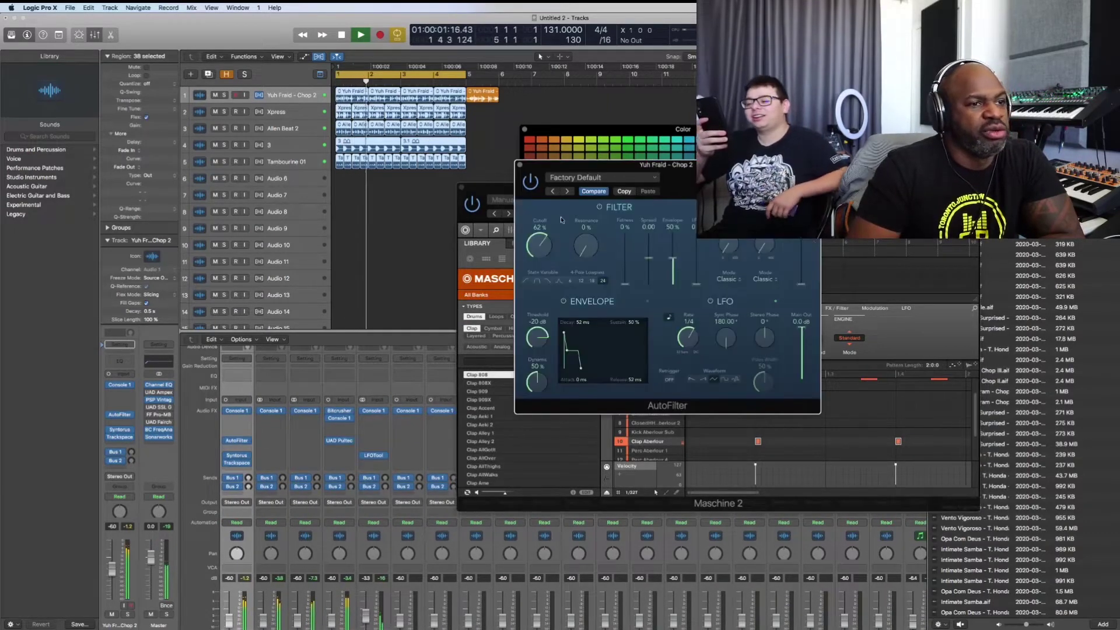
pyautogui.moveTo(538, 246); pyautogui.dragTo(539, 283)
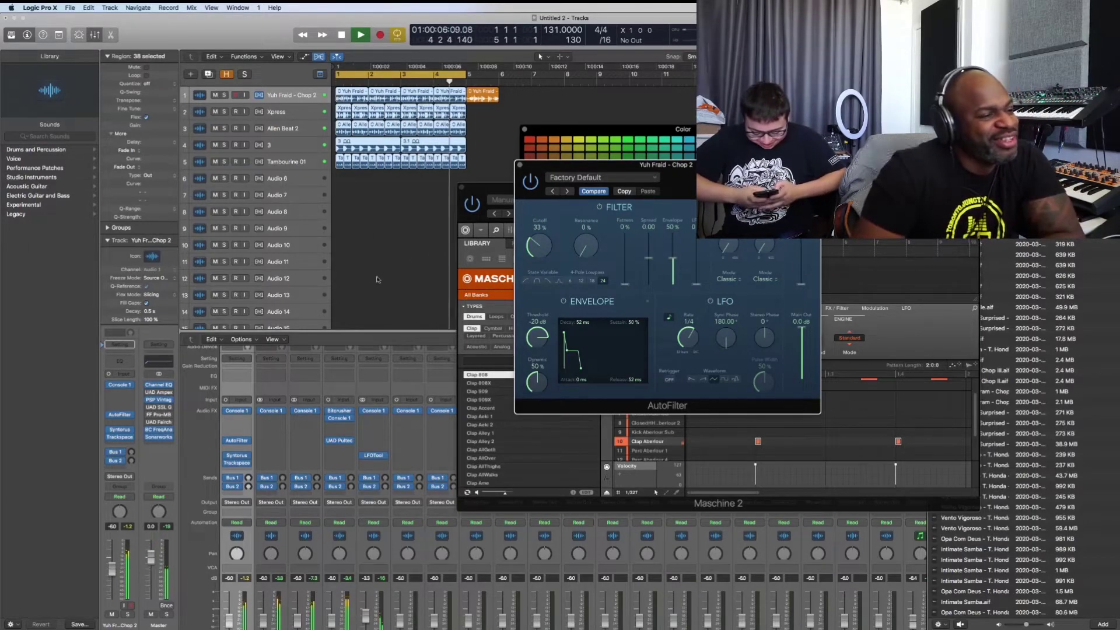
pyautogui.click(461, 450)
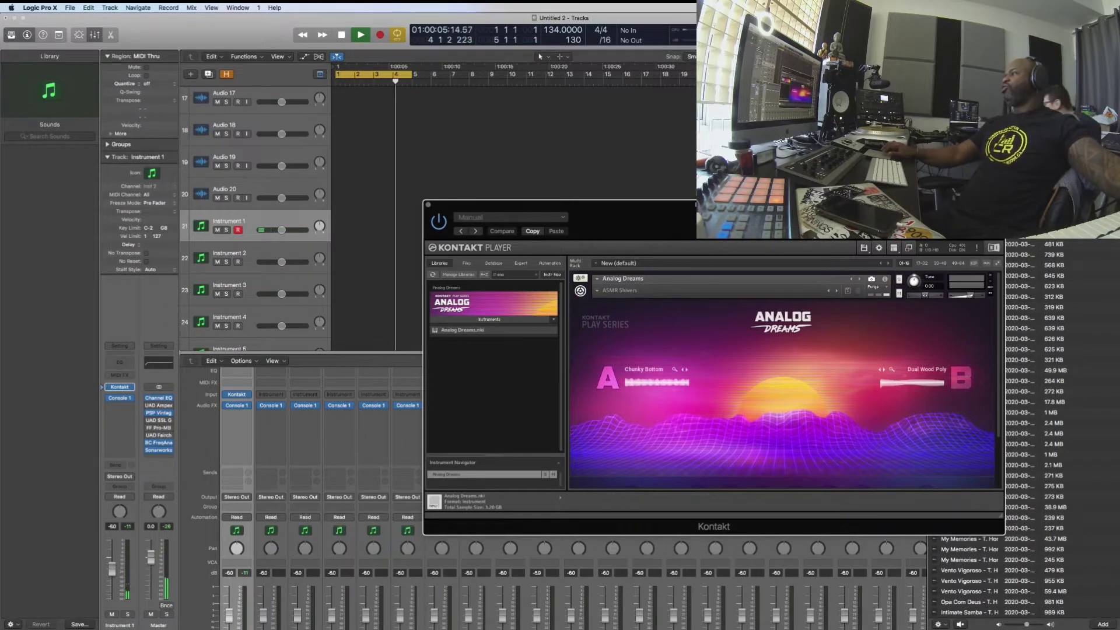
pyautogui.moveTo(816, 205); pyautogui.dragTo(874, 119)
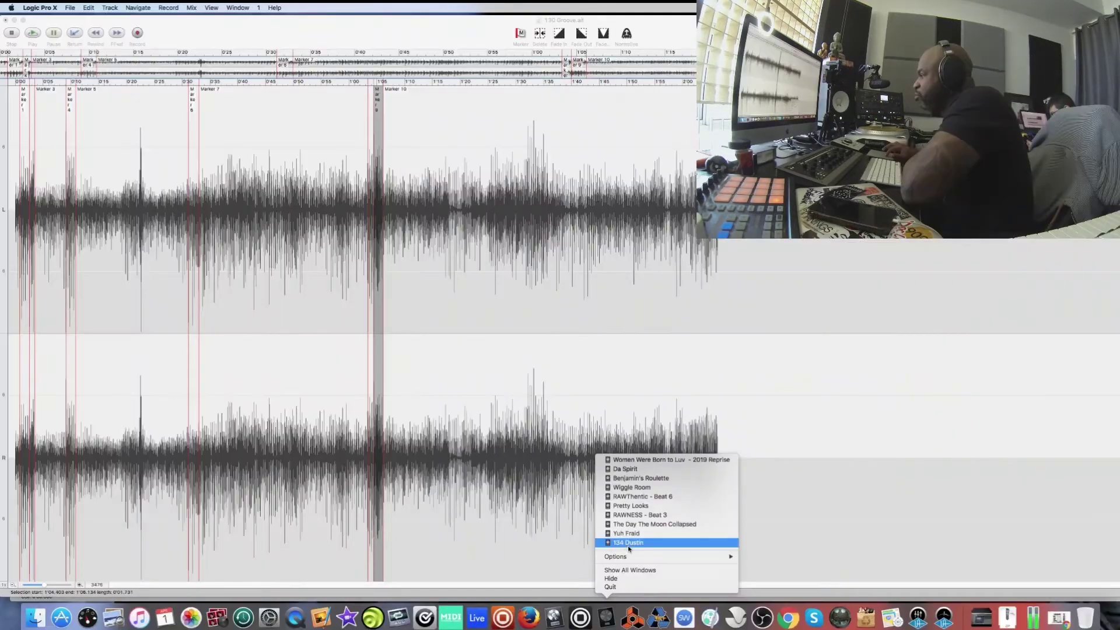
# Quit Logic Pro X and relaunch it with the recent project whose name begins with 134
pyautogui.click(612, 586)
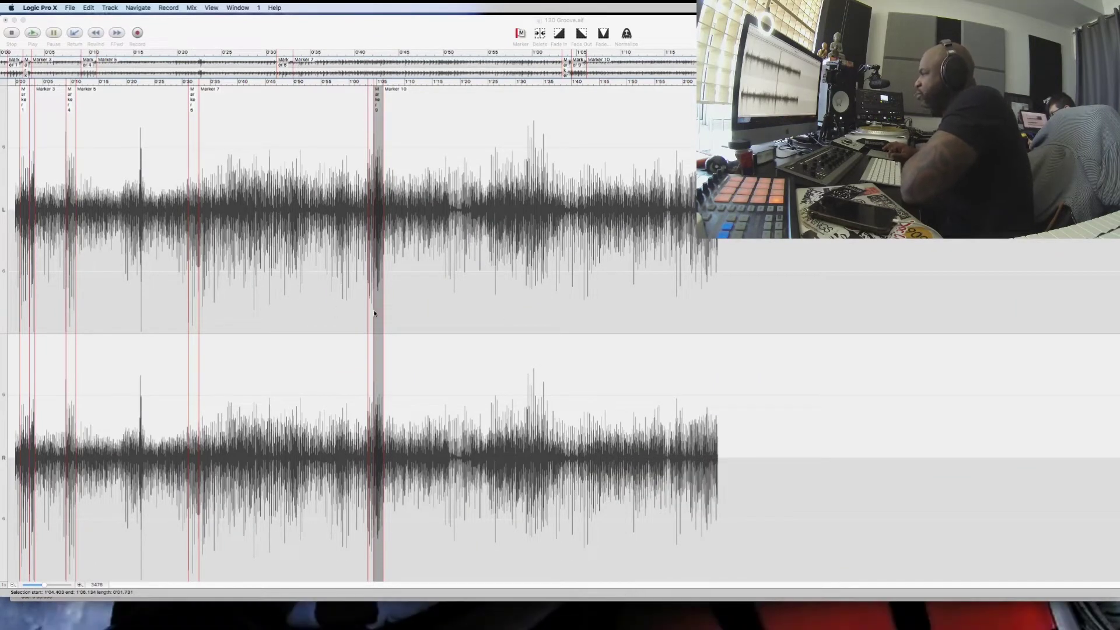
pyautogui.moveTo(632, 629)
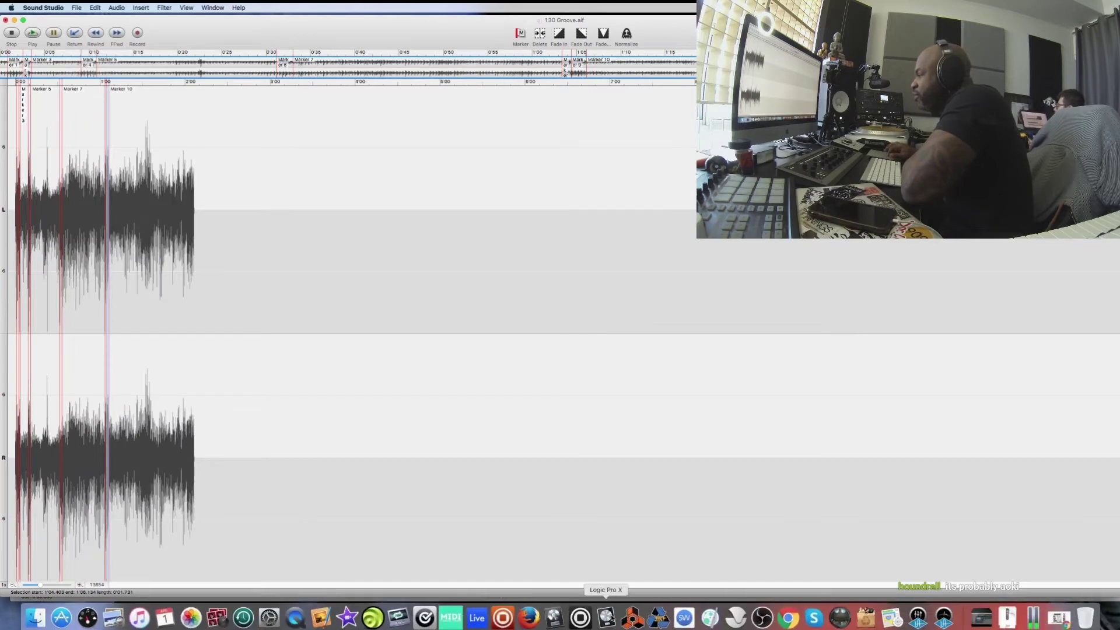
pyautogui.rightClick(608, 618)
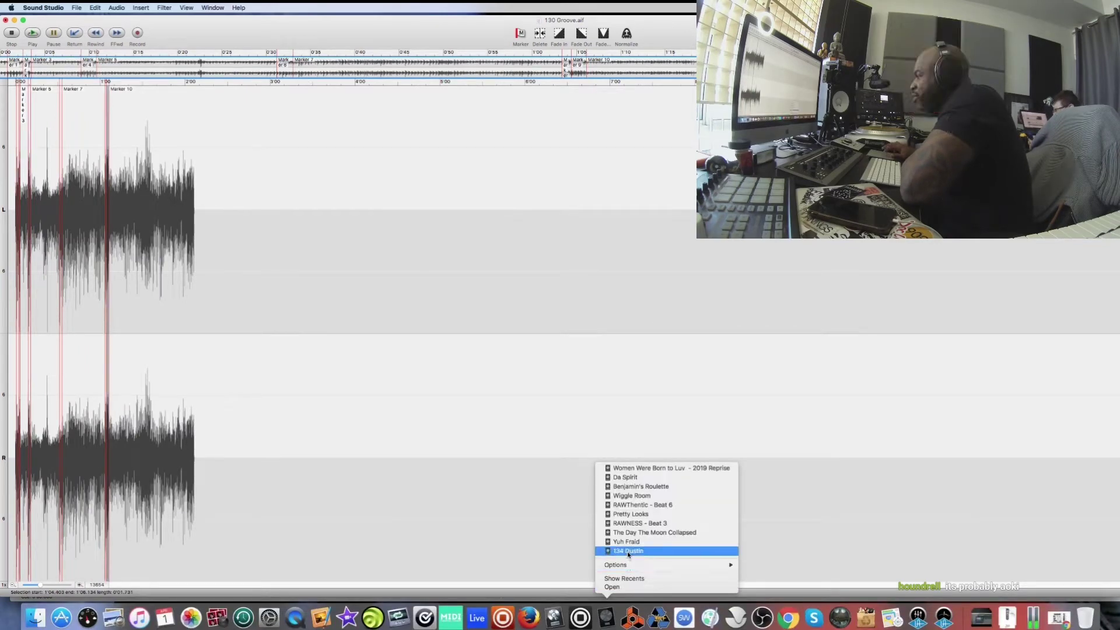
pyautogui.click(627, 551)
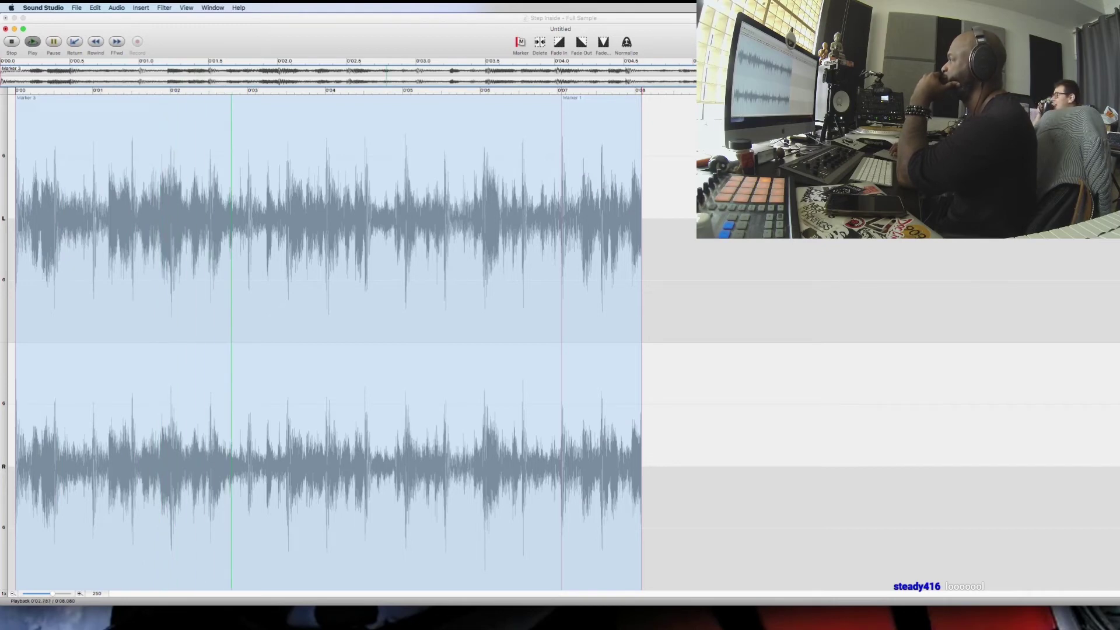
# Normalize the fully selected audio in the Untitled Sound Studio document
pyautogui.click(627, 42)
pyautogui.click(614, 283)
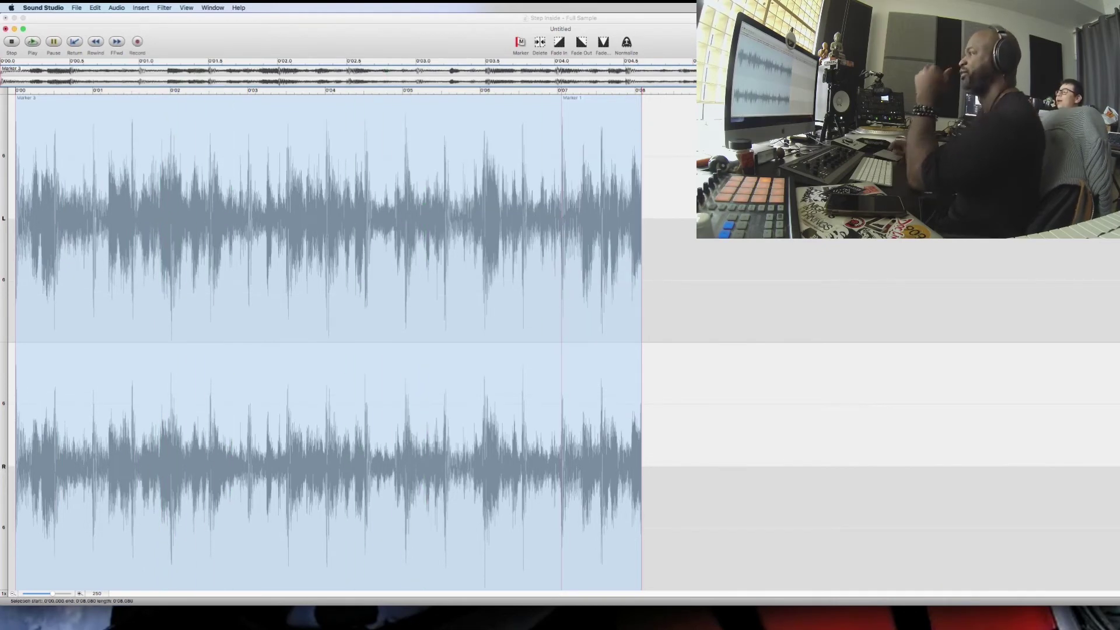
pyautogui.press('space')
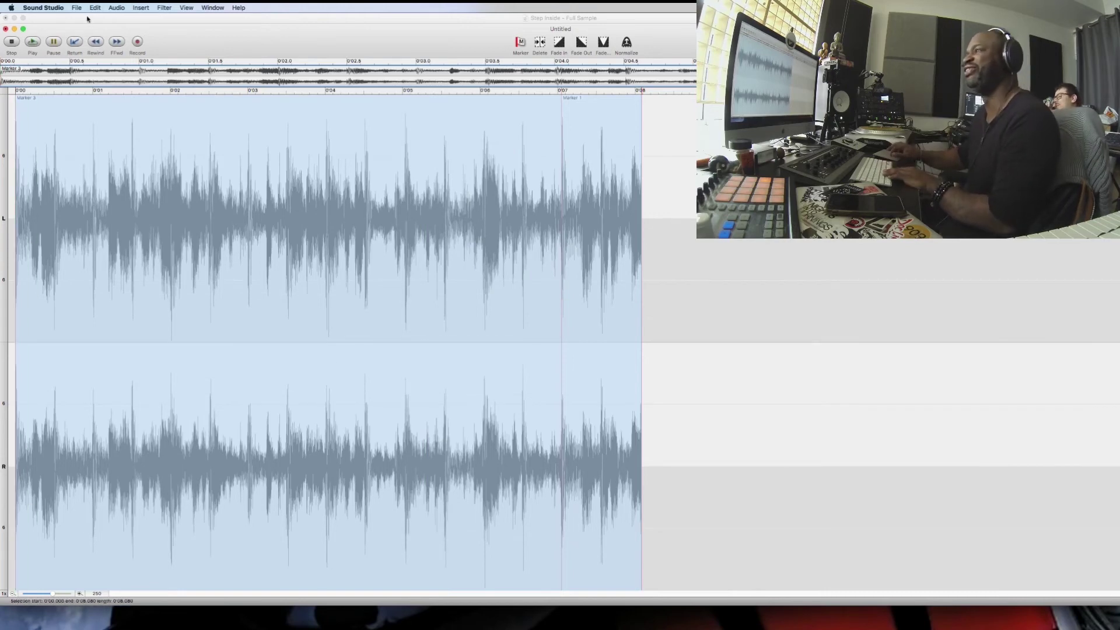
# Save the selected audio in the House folder as "Step Inside - Chop 1" in AIFF Audio format with a 24 bit sample size
pyautogui.moveTo(190, 30); pyautogui.dragTo(308, 24)
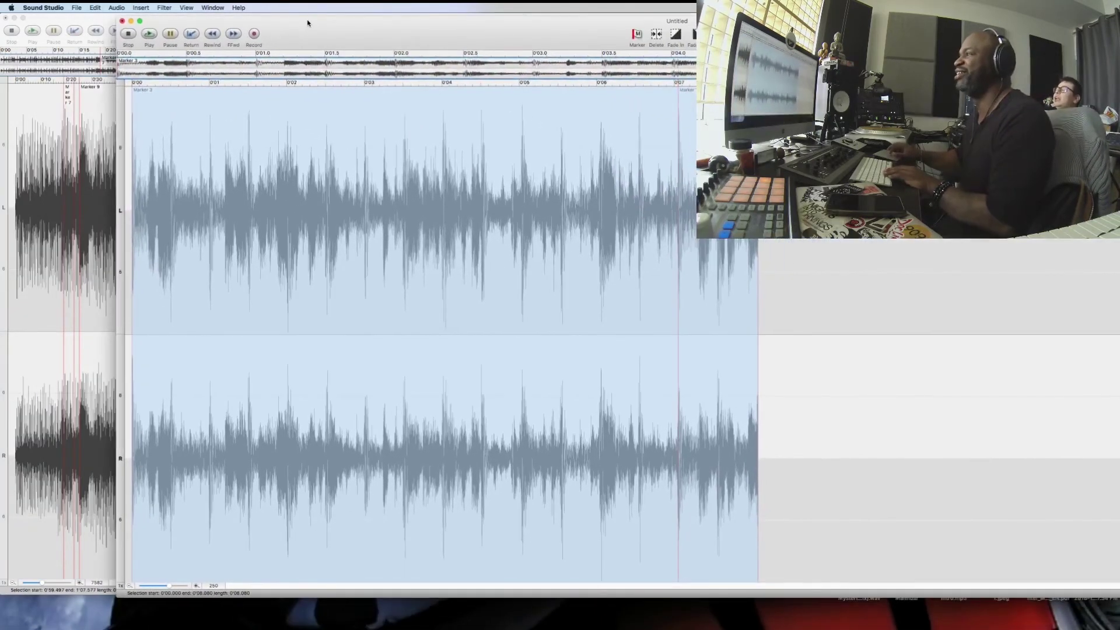
pyautogui.click(76, 8)
pyautogui.click(112, 83)
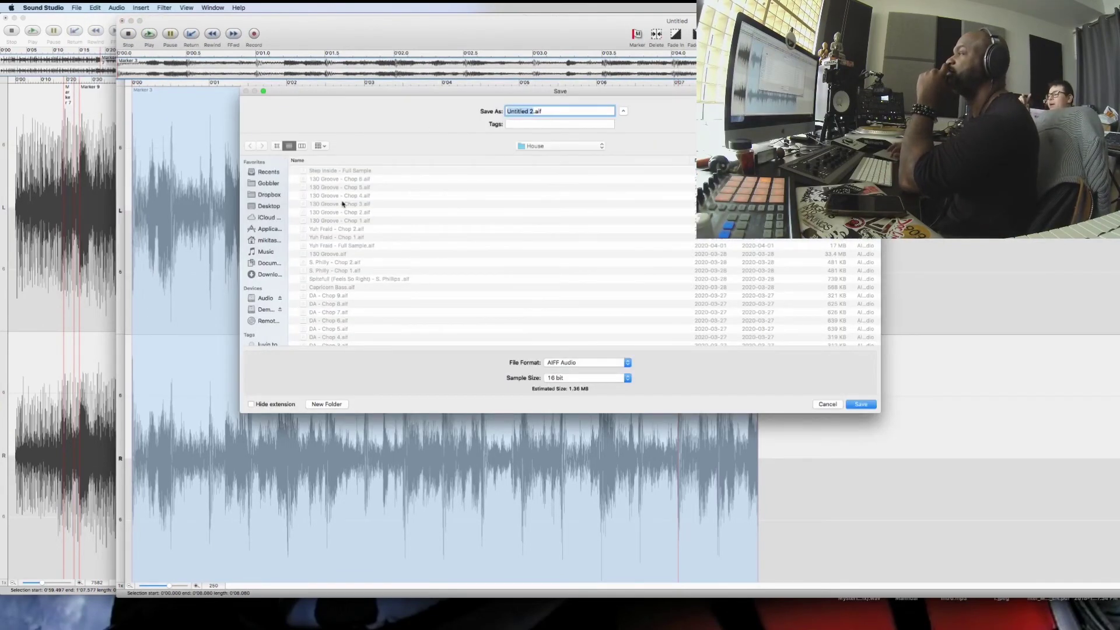
pyautogui.click(338, 172)
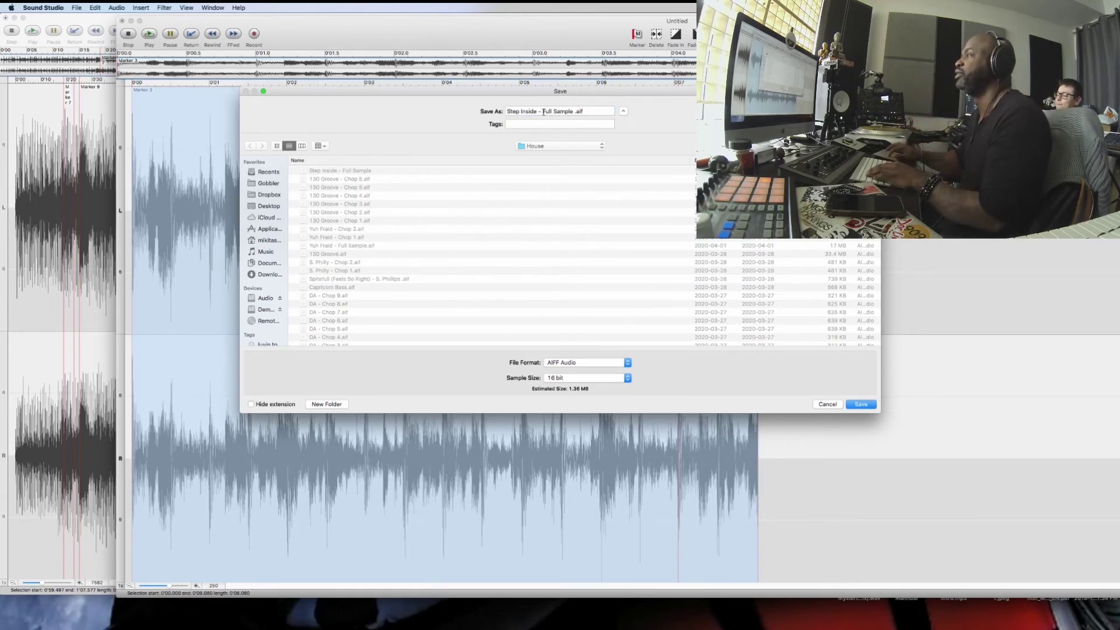
pyautogui.moveTo(543, 112); pyautogui.dragTo(568, 112)
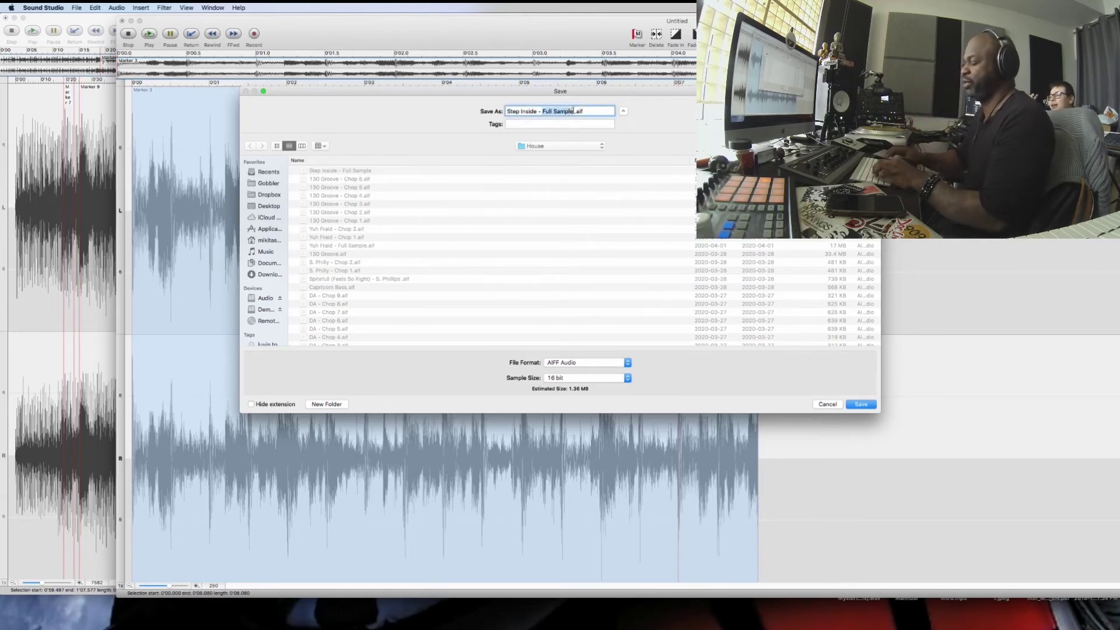
pyautogui.write('Chop 1')
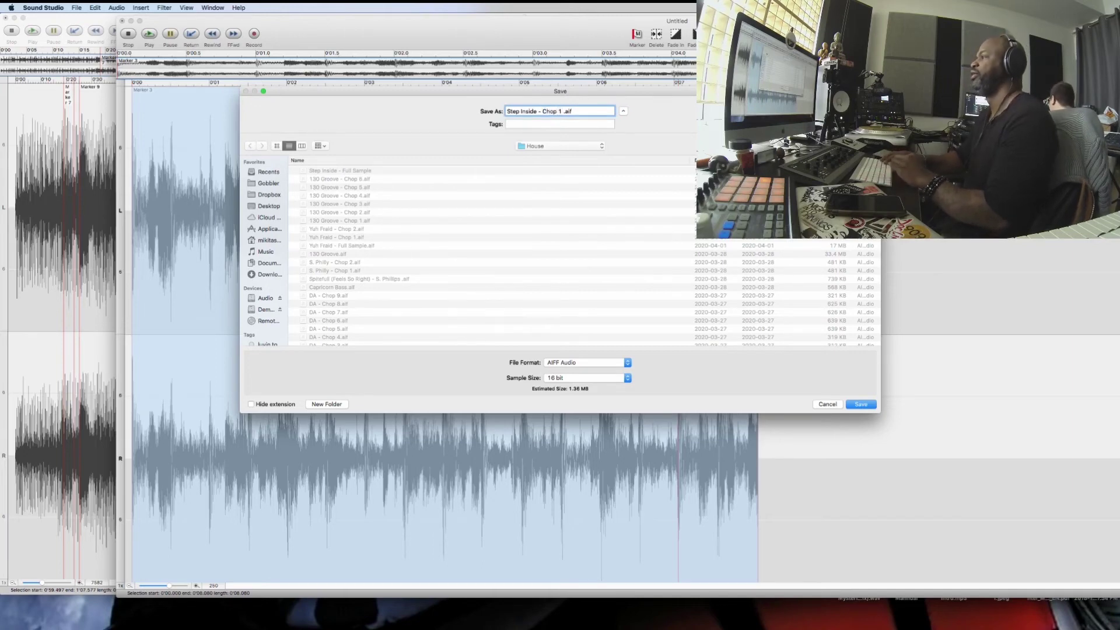
pyautogui.click(573, 378)
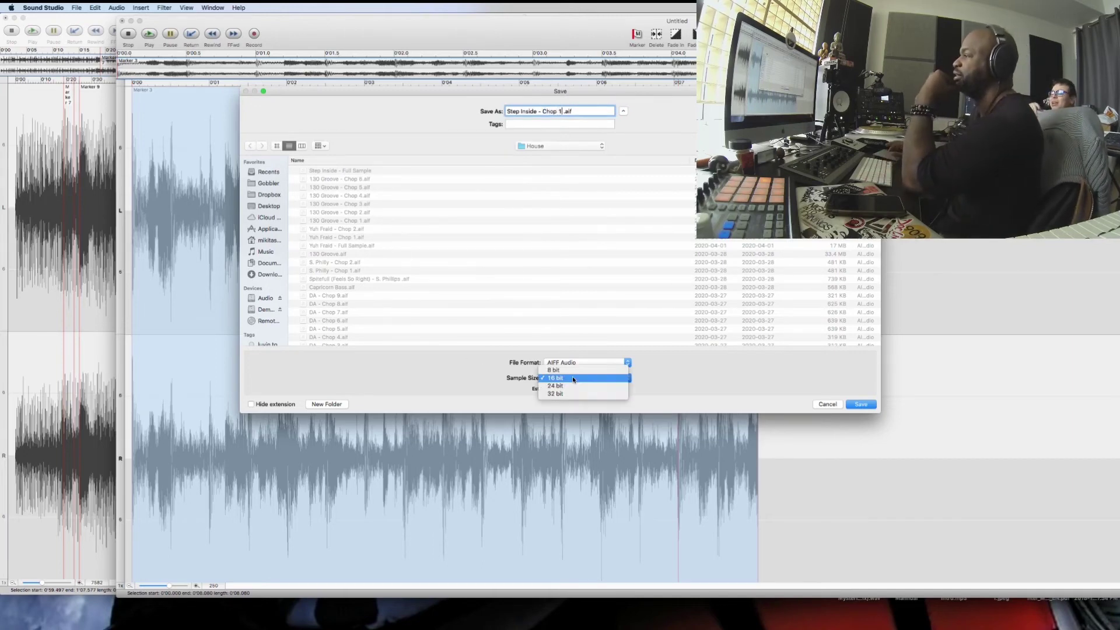
pyautogui.click(571, 385)
pyautogui.click(858, 404)
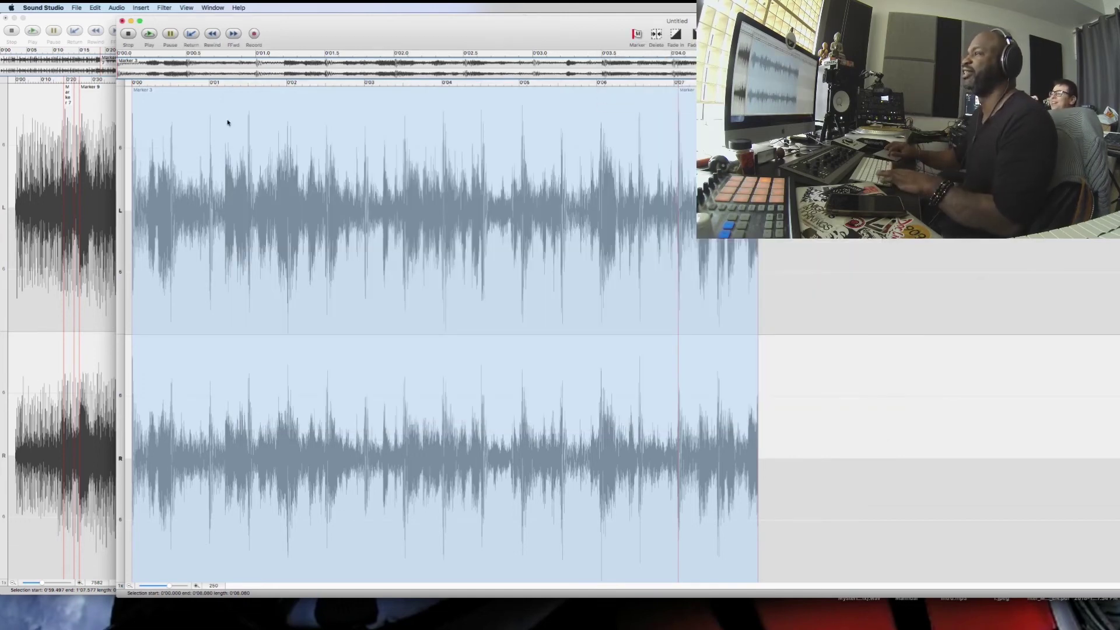
# Close the Untitled document without saving its changes
pyautogui.press('super+w')
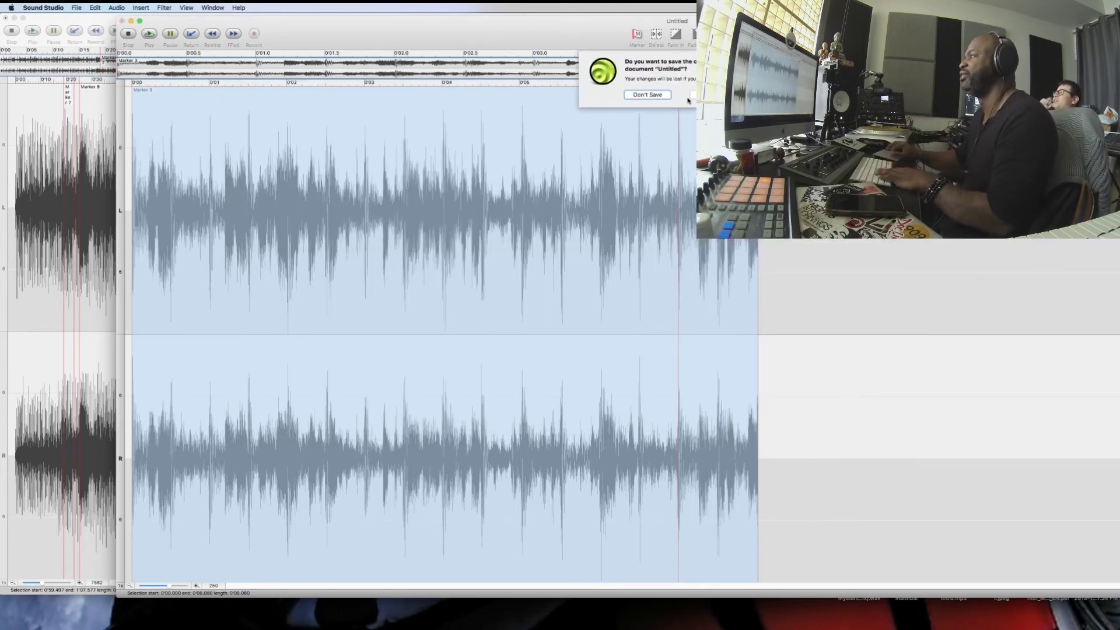
pyautogui.click(663, 95)
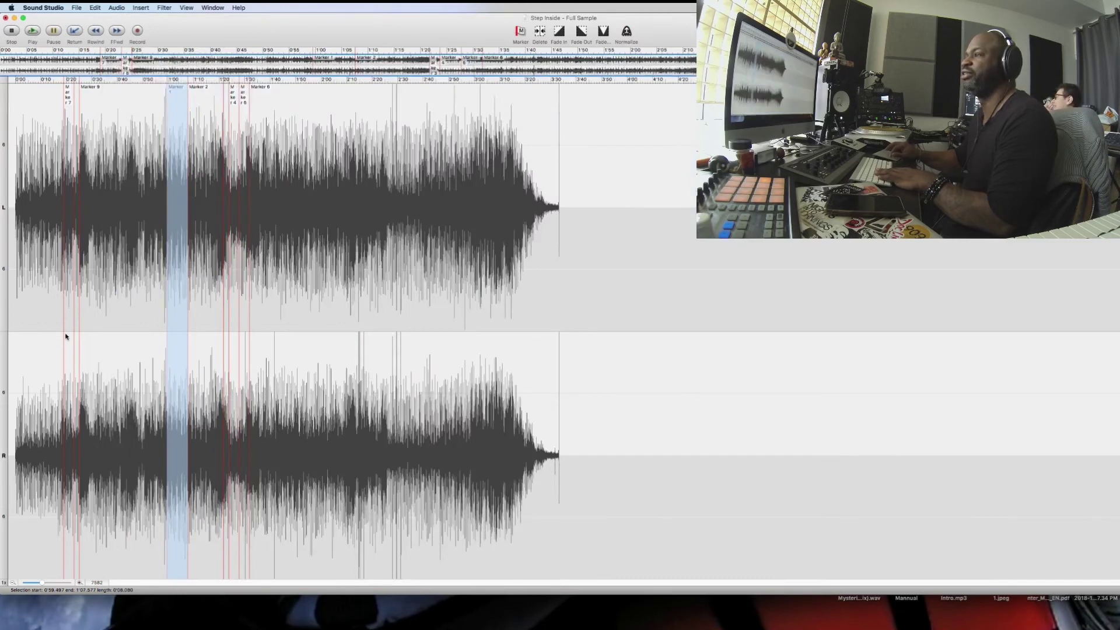
# Select the Marker 7 section of the Step Inside full sample, play it, and normalize it to a peak level of -0.10 dB
pyautogui.click(66, 336)
pyautogui.press('space')
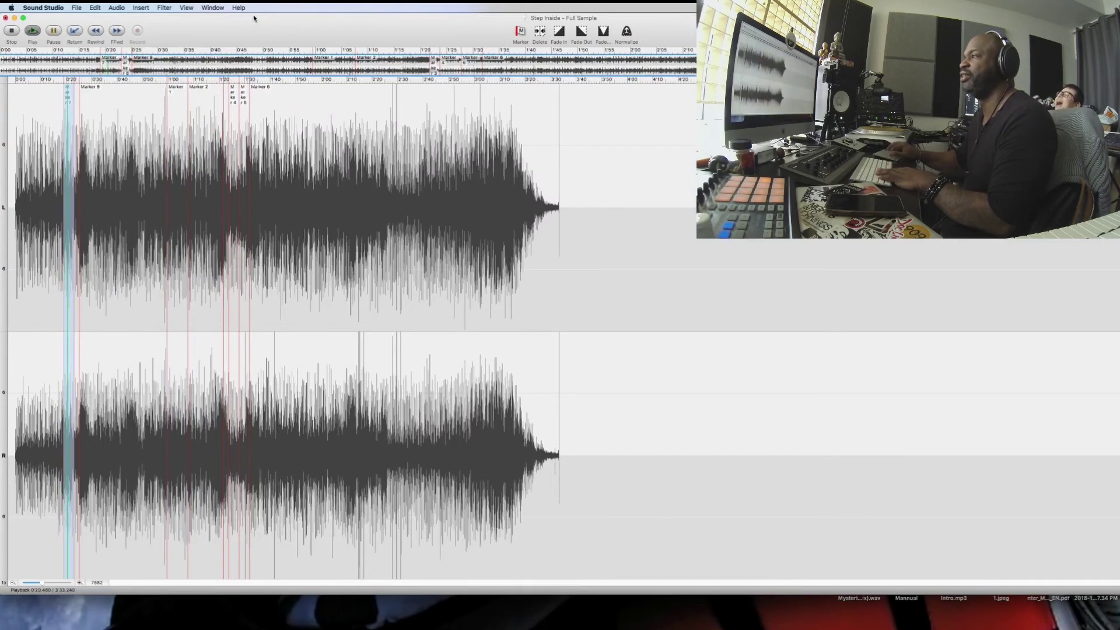
pyautogui.click(626, 32)
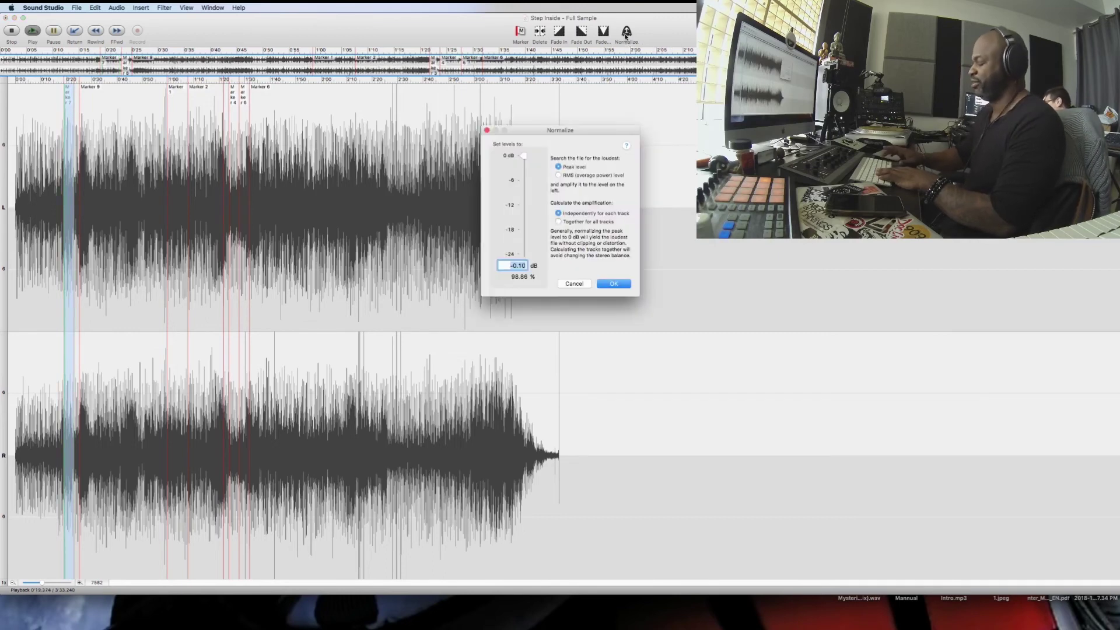
pyautogui.press('Return')
pyautogui.press('space')
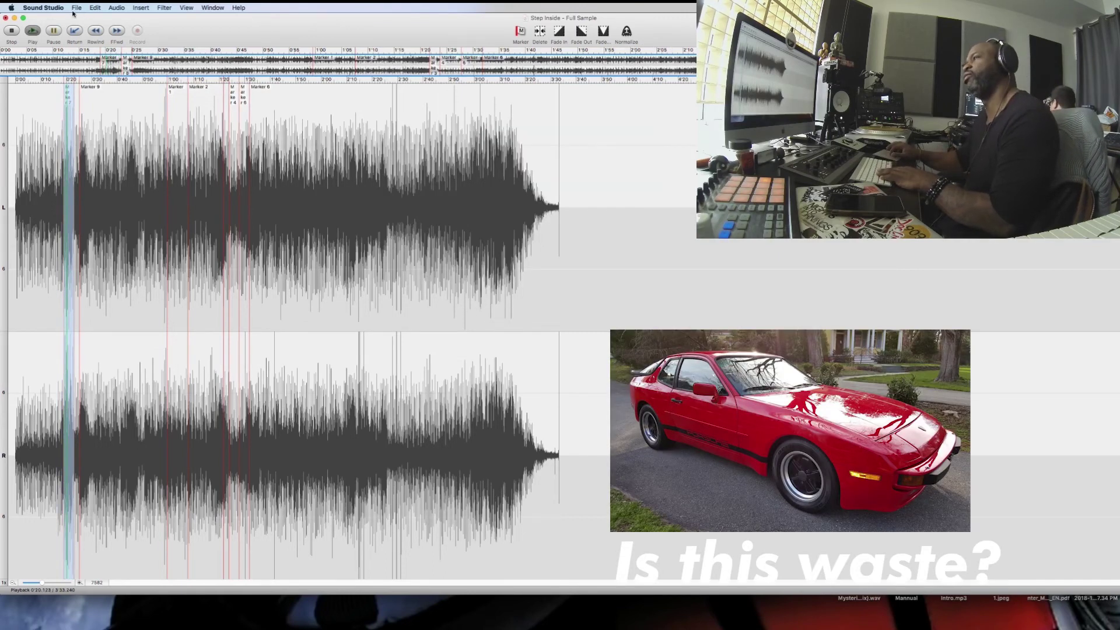
# Save the Marker 7 selection in the House folder as "Step Inside - Chop 2", a 24 bit AIFF file
pyautogui.click(78, 9)
pyautogui.click(88, 84)
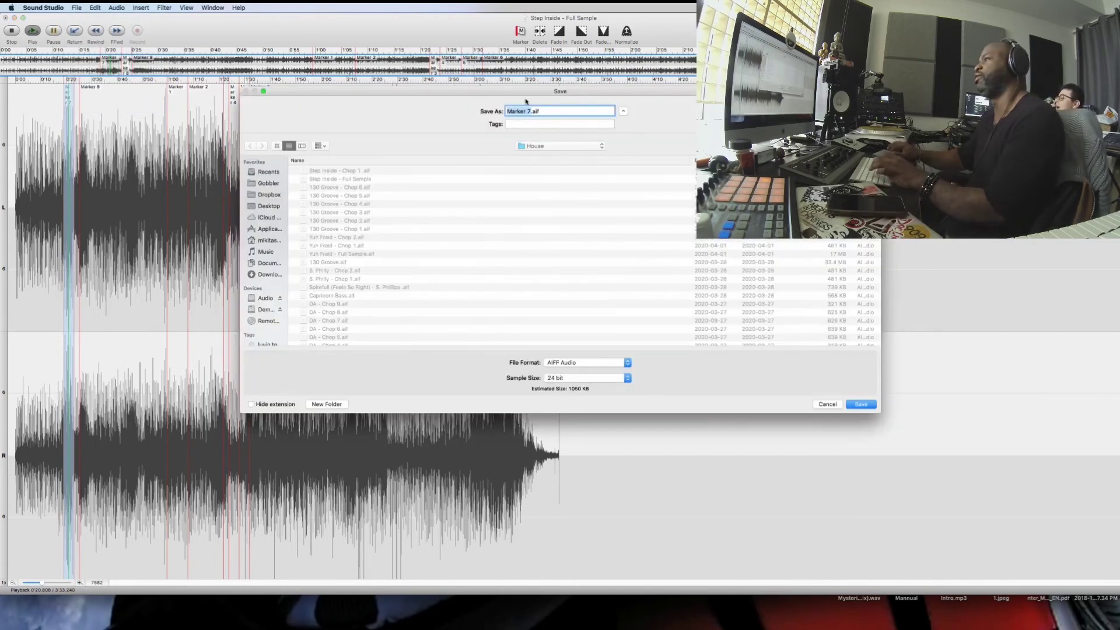
pyautogui.click(352, 171)
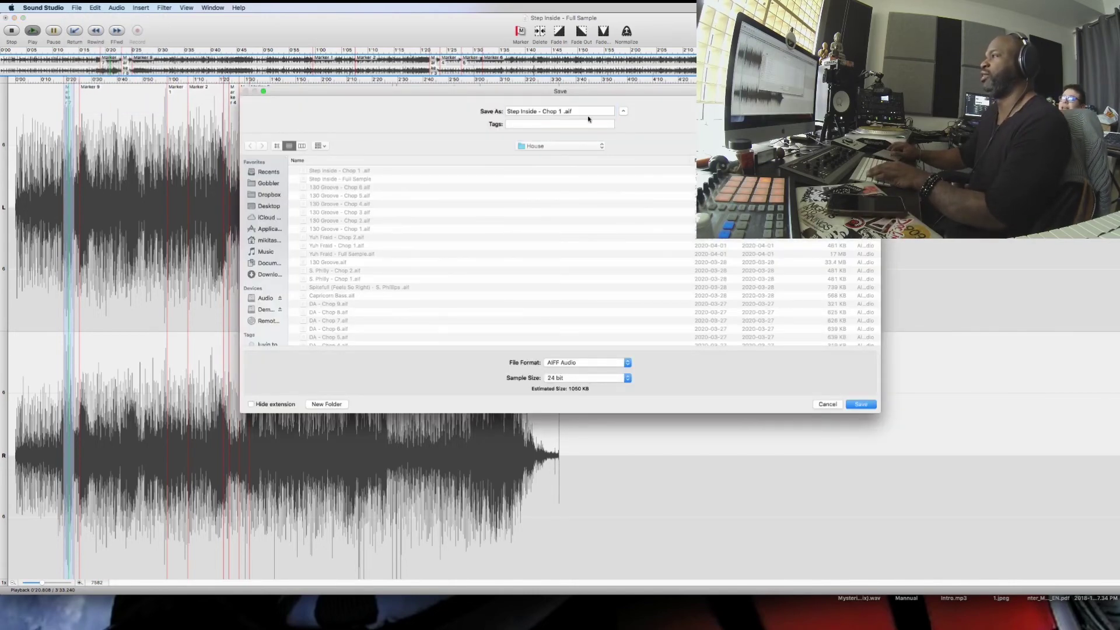
pyautogui.click(561, 111)
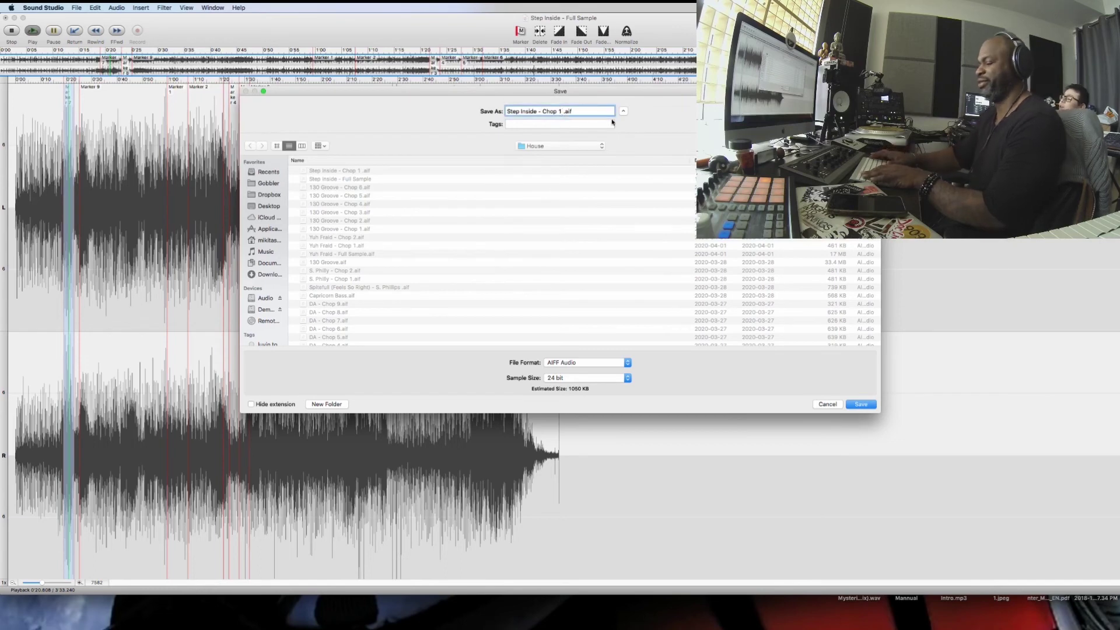
pyautogui.write('2')
pyautogui.press('Return')
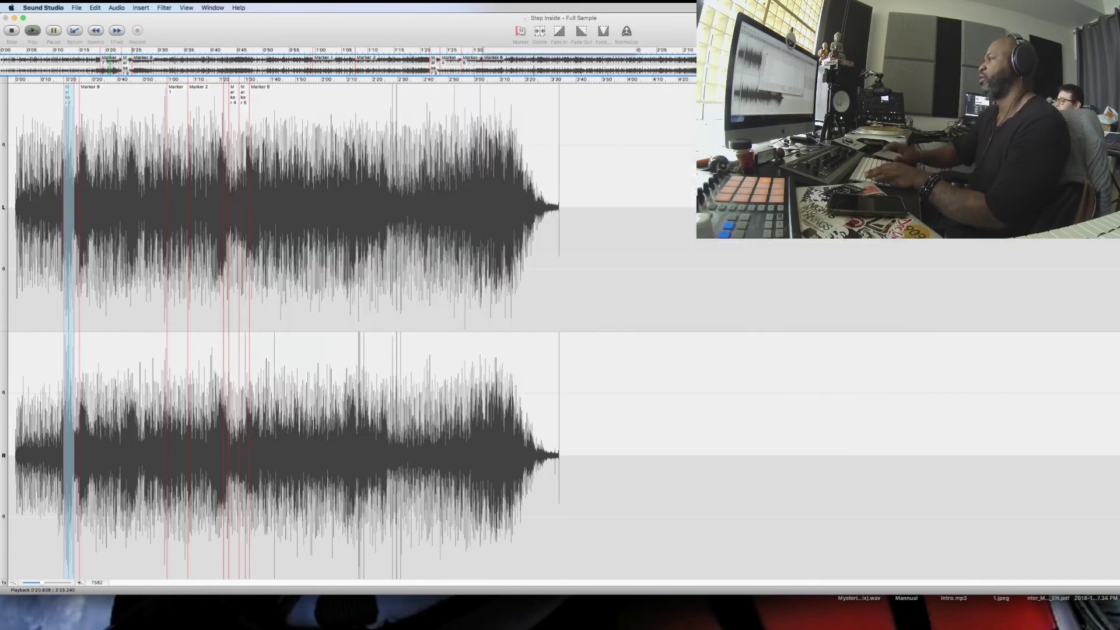
# Open the Normalize settings for the Marker 5 section and cancel them
pyautogui.click(625, 33)
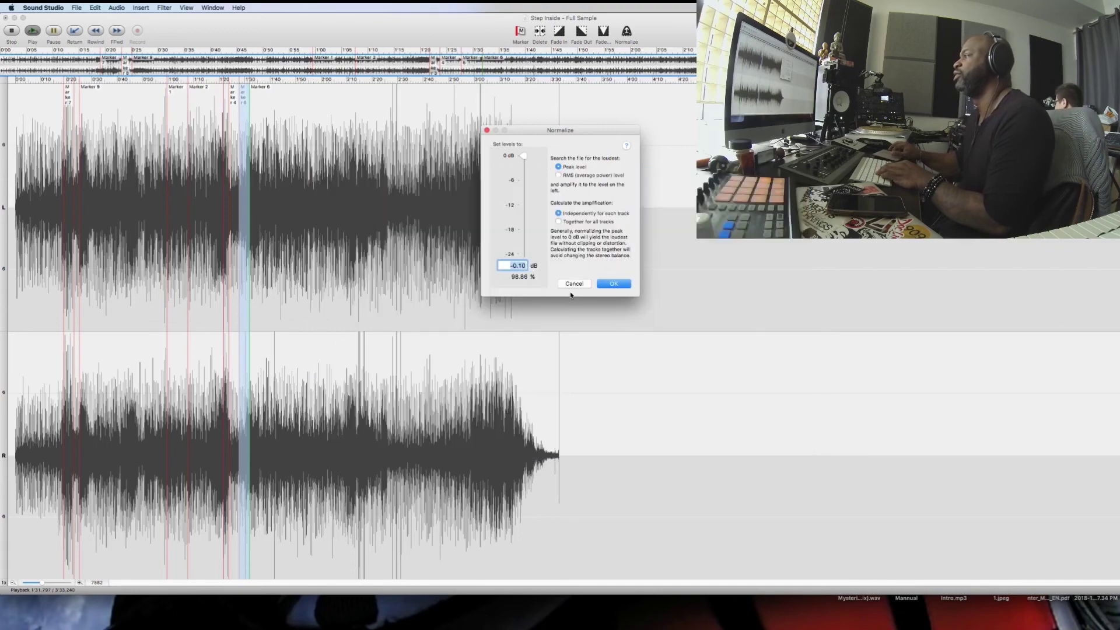
pyautogui.click(572, 285)
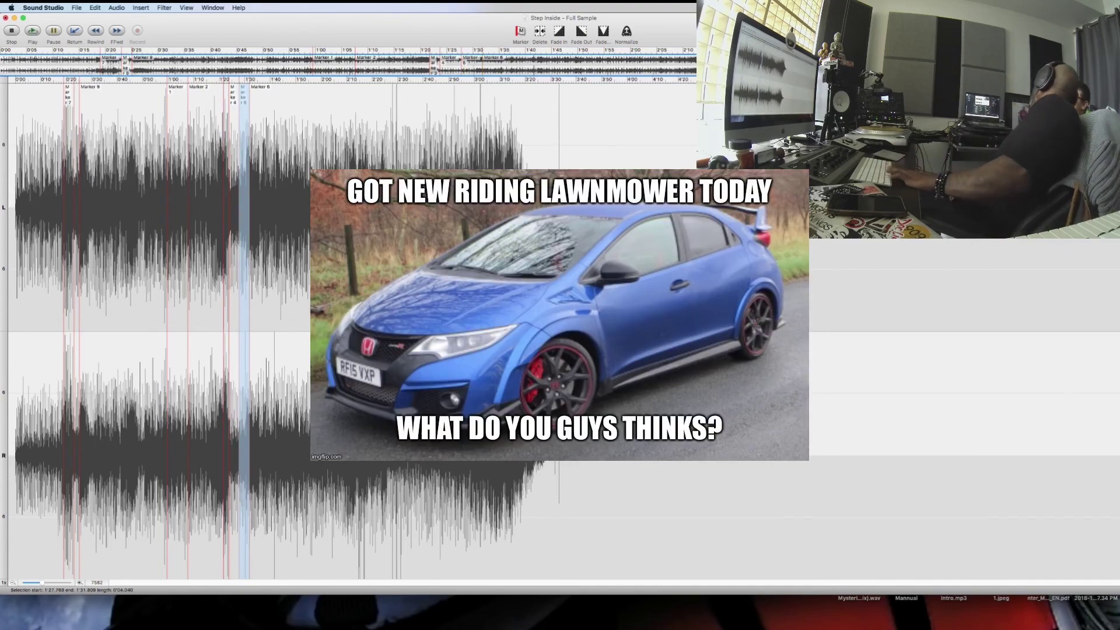